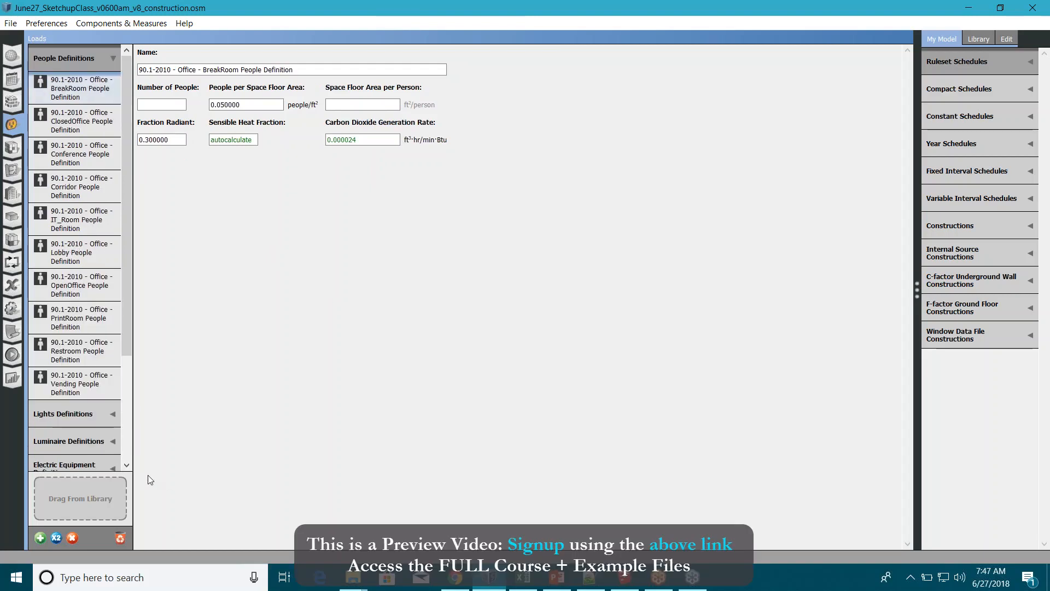
# Purge unused People, Lights and Electric Equipment definitions from the model
pyautogui.click(121, 539)
pyautogui.click(82, 350)
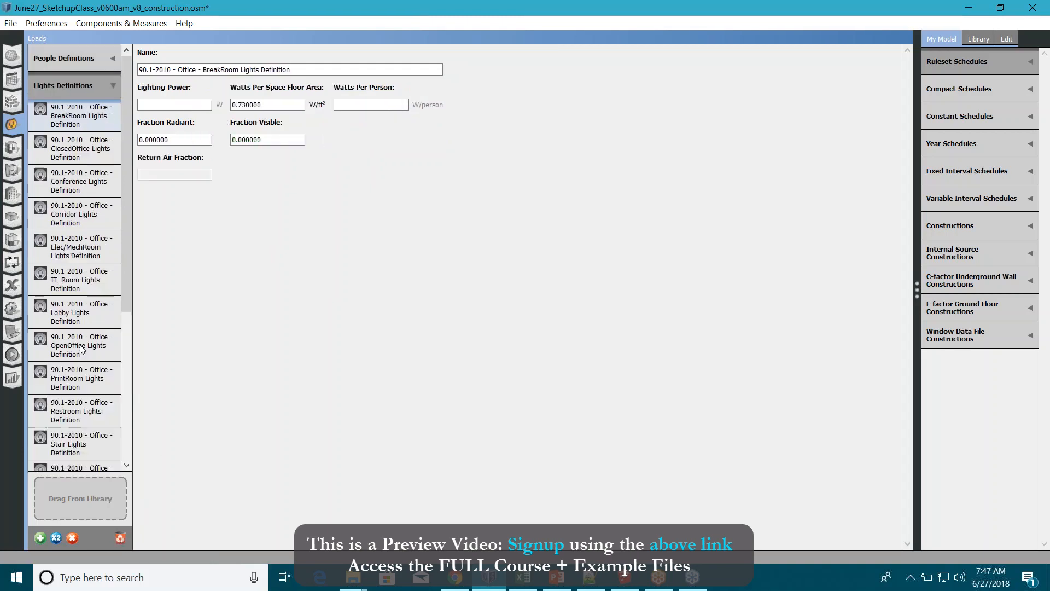
pyautogui.click(120, 539)
pyautogui.scroll(-1, 75, 362)
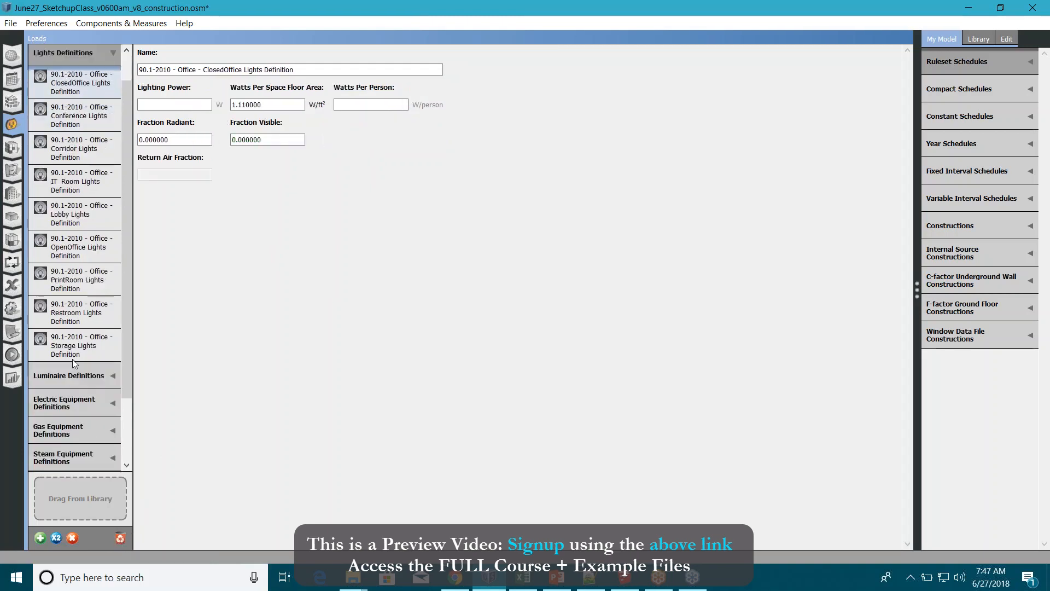
pyautogui.scroll(-1, 74, 362)
pyautogui.click(73, 361)
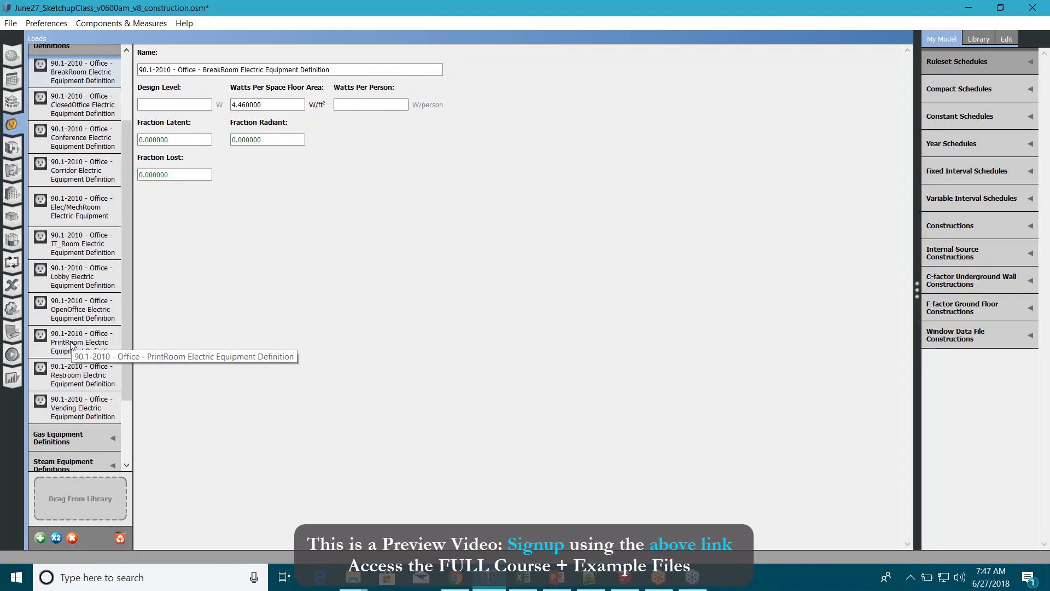
pyautogui.click(121, 539)
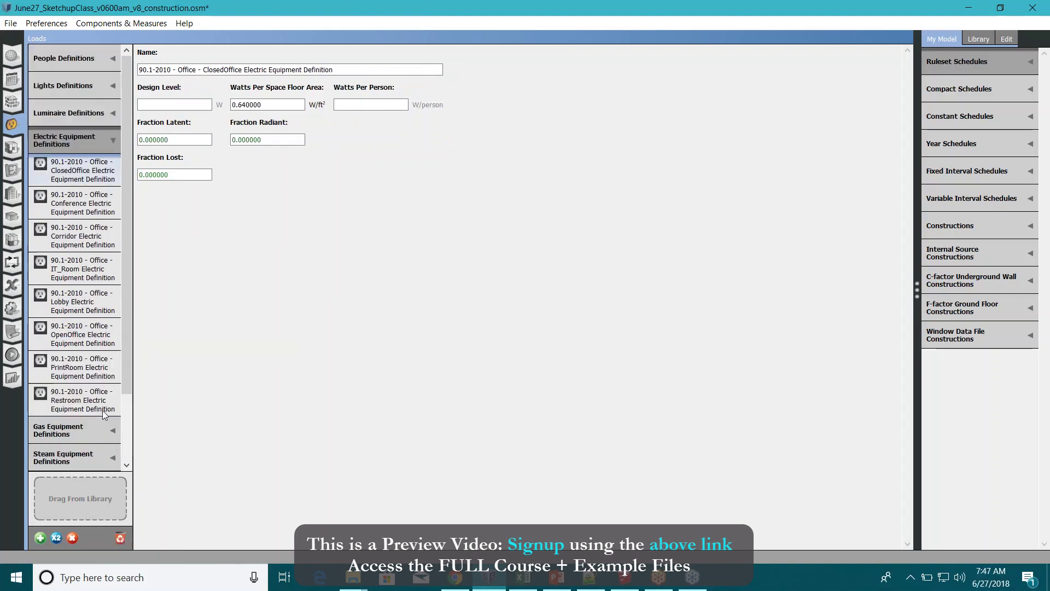
# Save the model as June27_SketchupClass_v0600am_v9_Loads.osm in the webinar folder
pyautogui.click(11, 23)
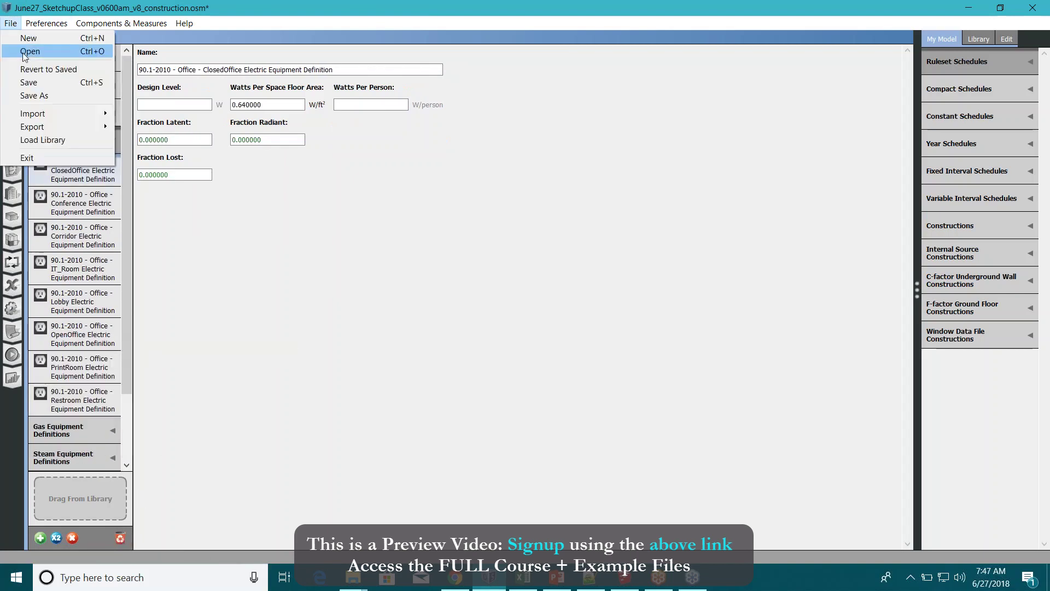
pyautogui.click(34, 97)
pyautogui.click(283, 453)
pyautogui.moveTo(327, 487); pyautogui.dragTo(275, 487)
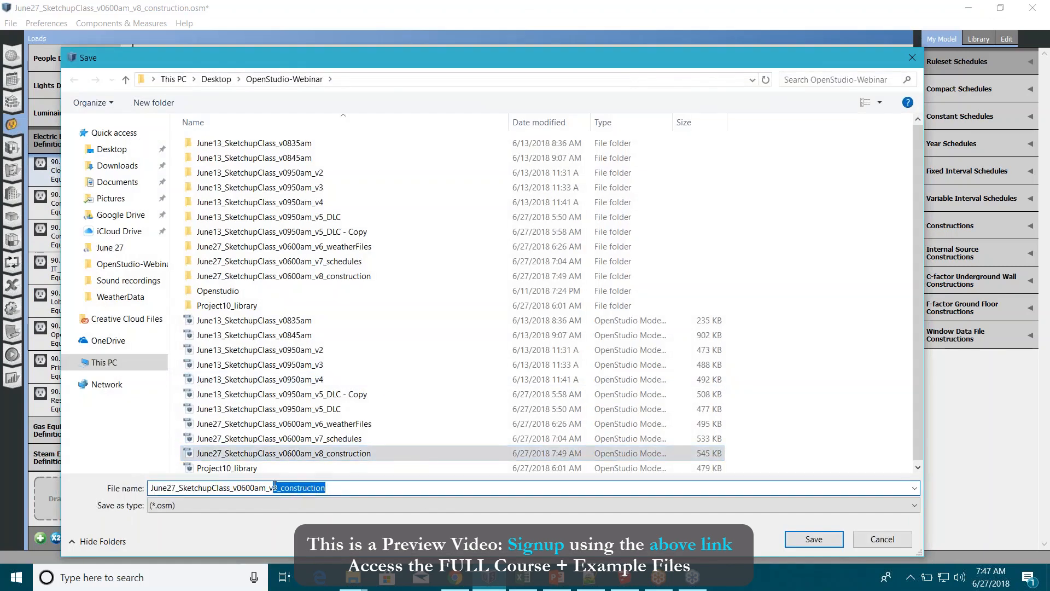
pyautogui.write('_L')
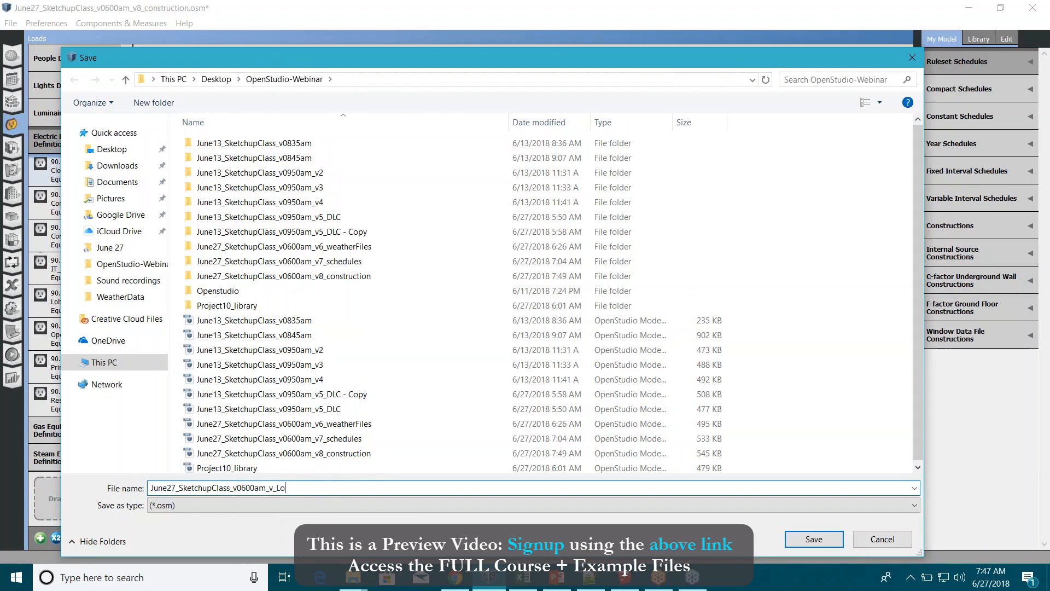
pyautogui.write('oads')
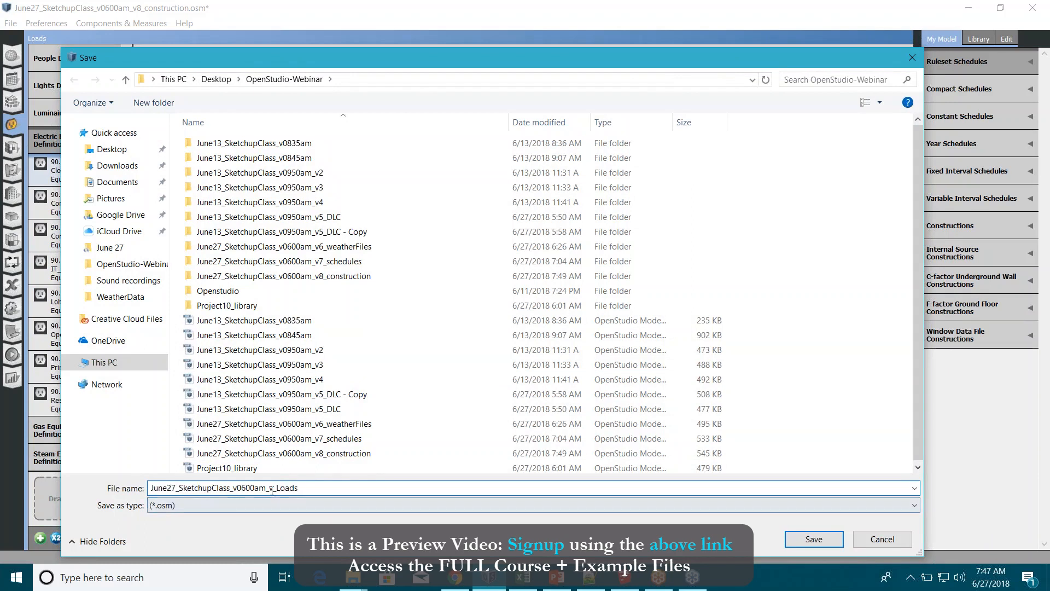
pyautogui.write('9')
pyautogui.click(814, 538)
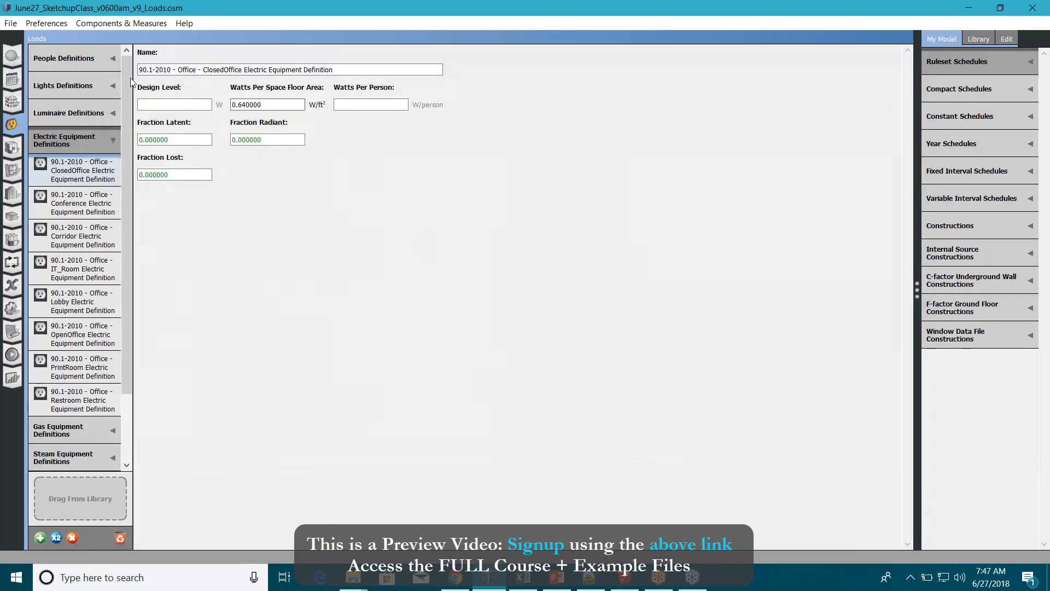
# Show the ClosedOffice People Definition and select its whole name for replacing
pyautogui.click(70, 59)
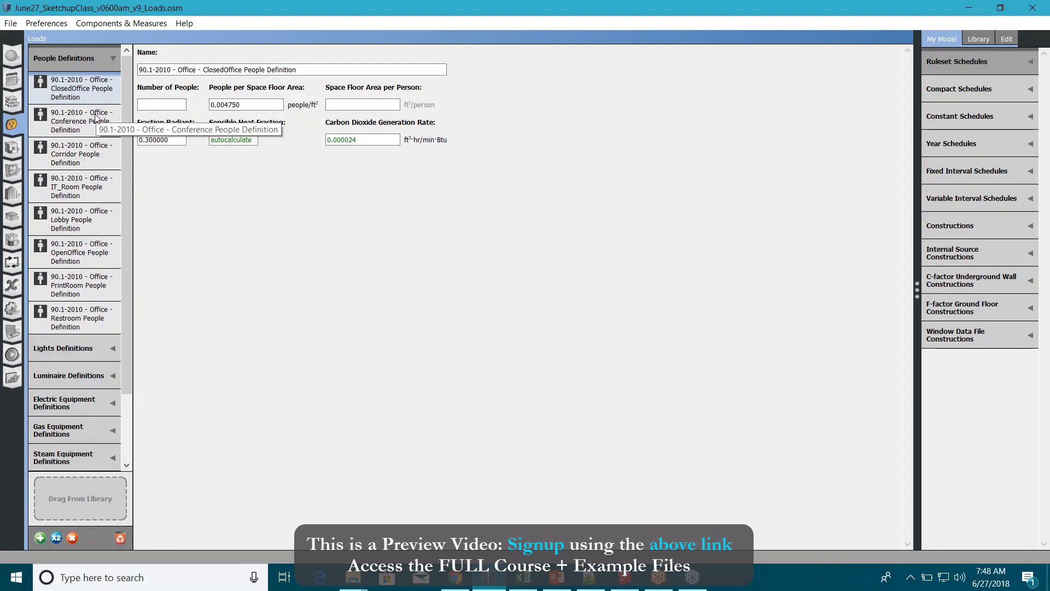
pyautogui.tripleClick(317, 70)
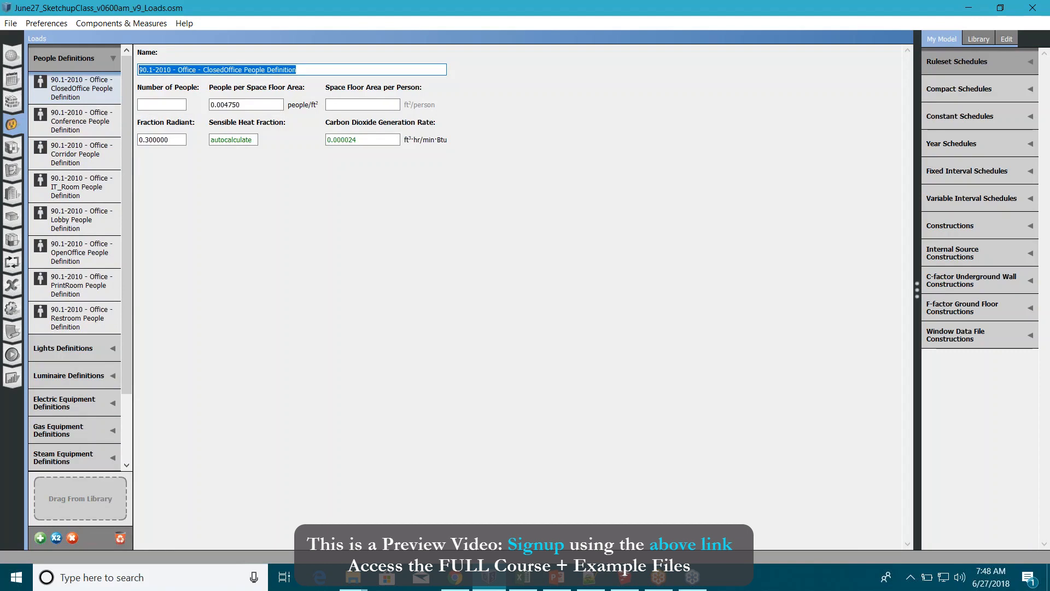
pyautogui.write('ClosedOffice_')
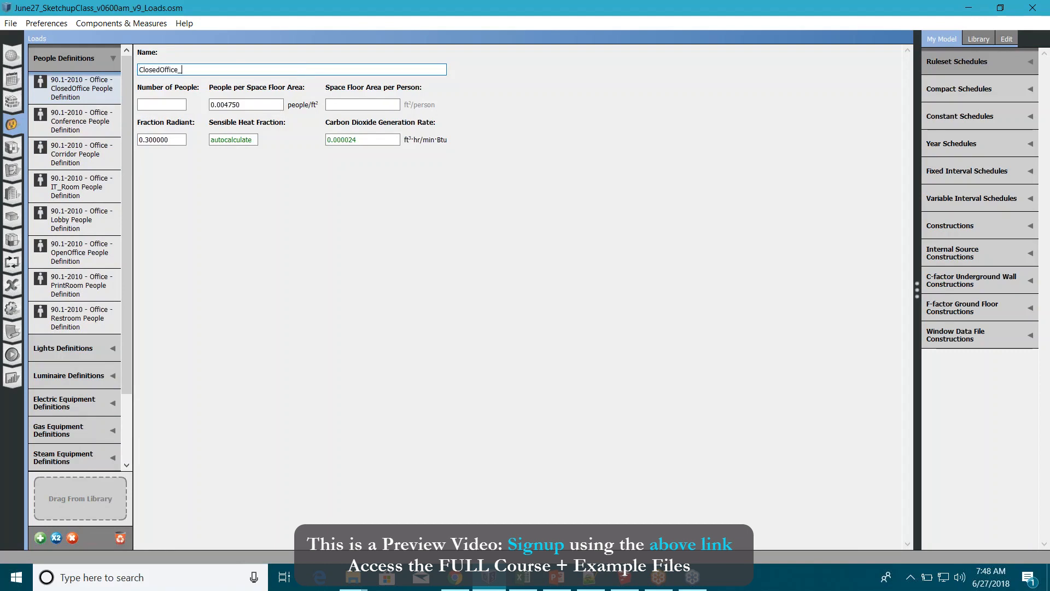
pyautogui.write('Design_')
pyautogui.write('Occ')
pyautogui.write('Def')
# Commit the new definition name ClosedOffice_Design_OccDef
pyautogui.click(162, 104)
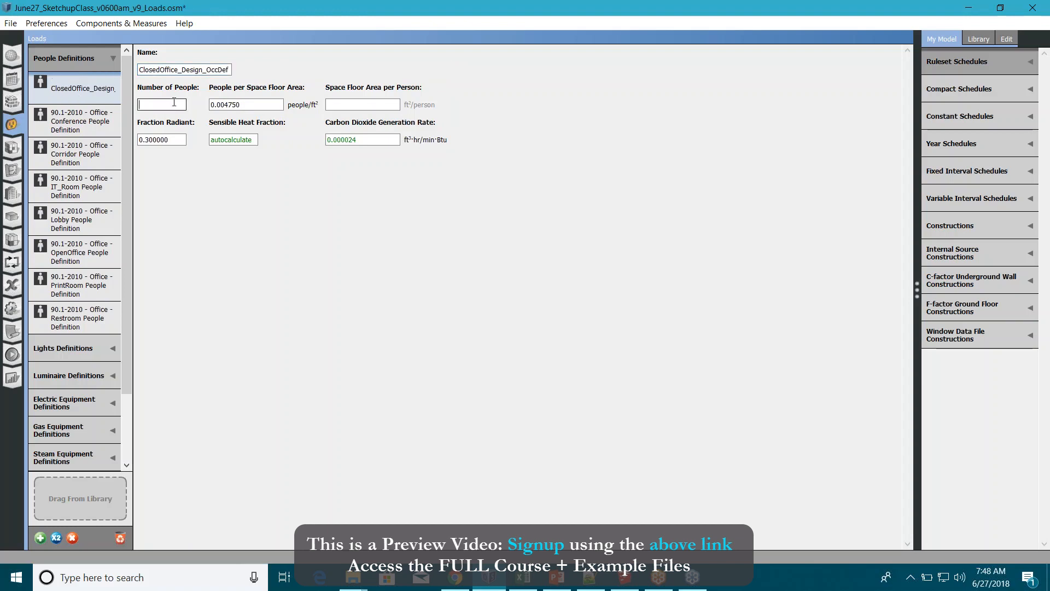
# Set ClosedOffice_Design_OccDef to 250 ft² per person and duplicate the definition
pyautogui.press('Tab')
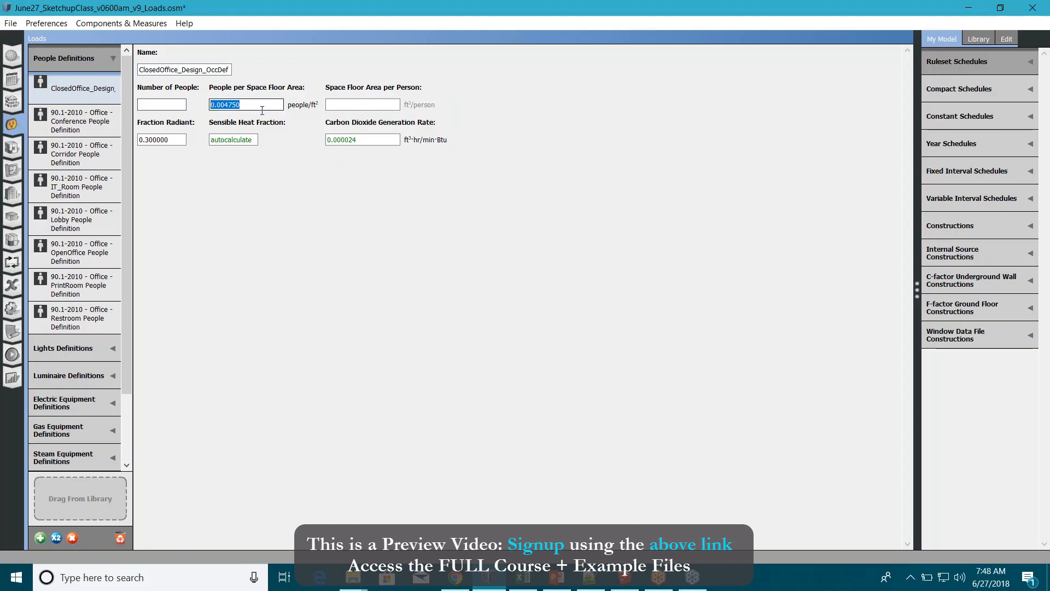
pyautogui.click(356, 103)
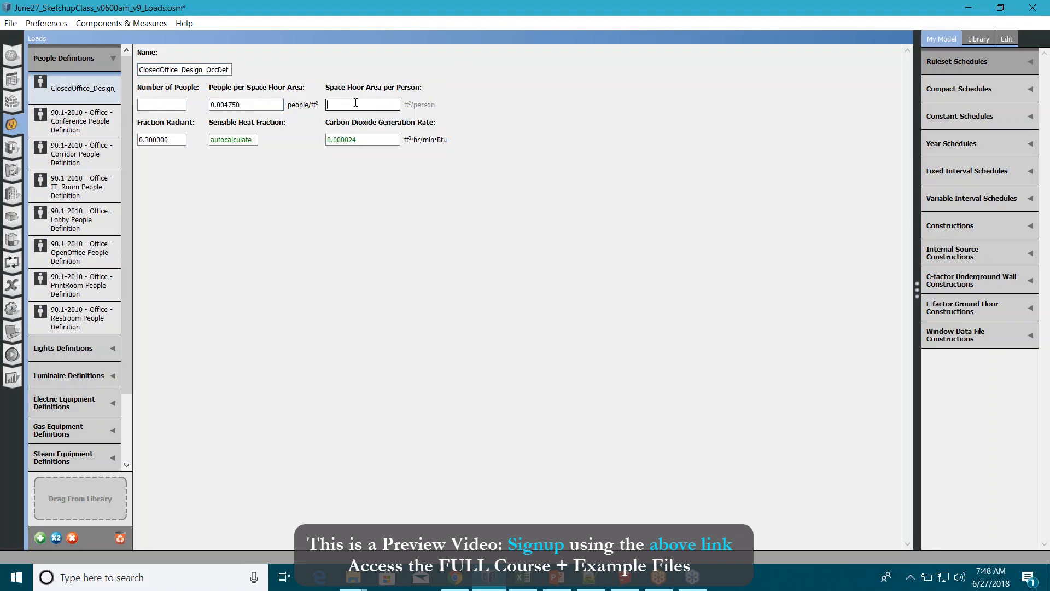
pyautogui.write('250')
pyautogui.press('Return')
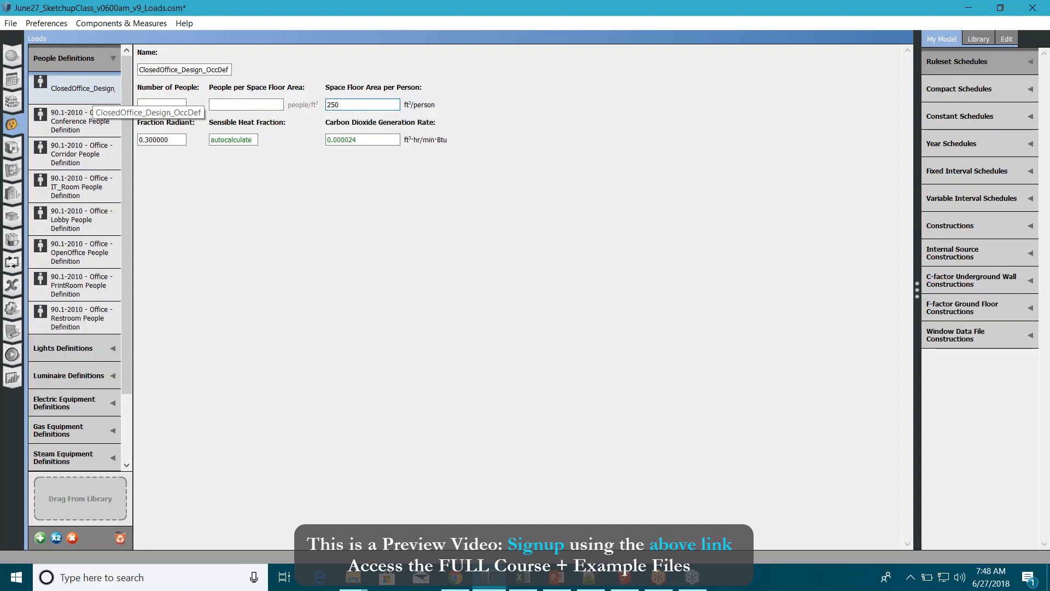
pyautogui.click(156, 105)
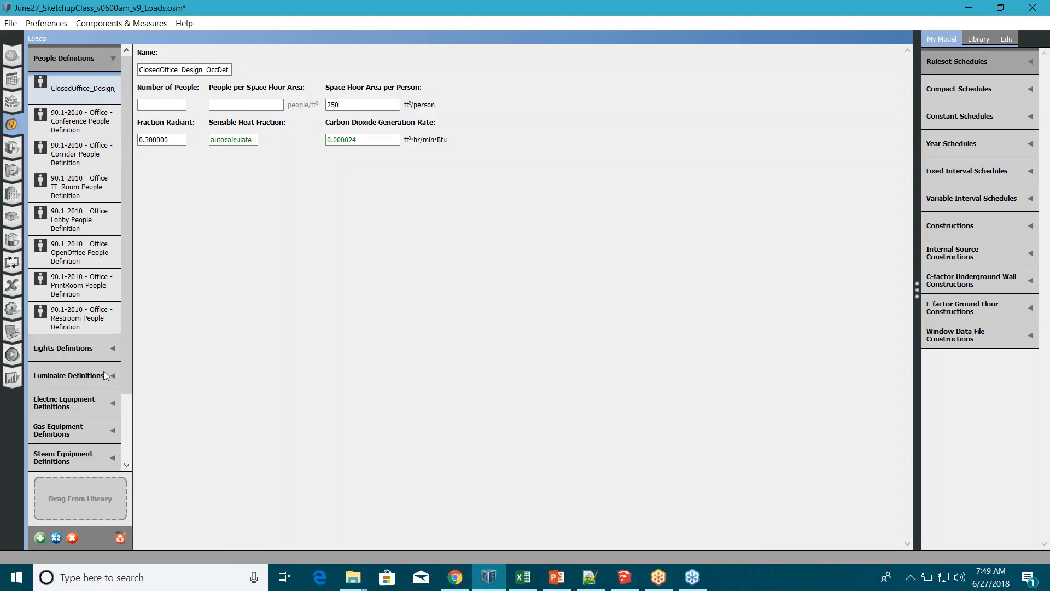
pyautogui.click(56, 539)
# Remove the trailing 1 from the duplicated people definition's name
pyautogui.click(245, 70)
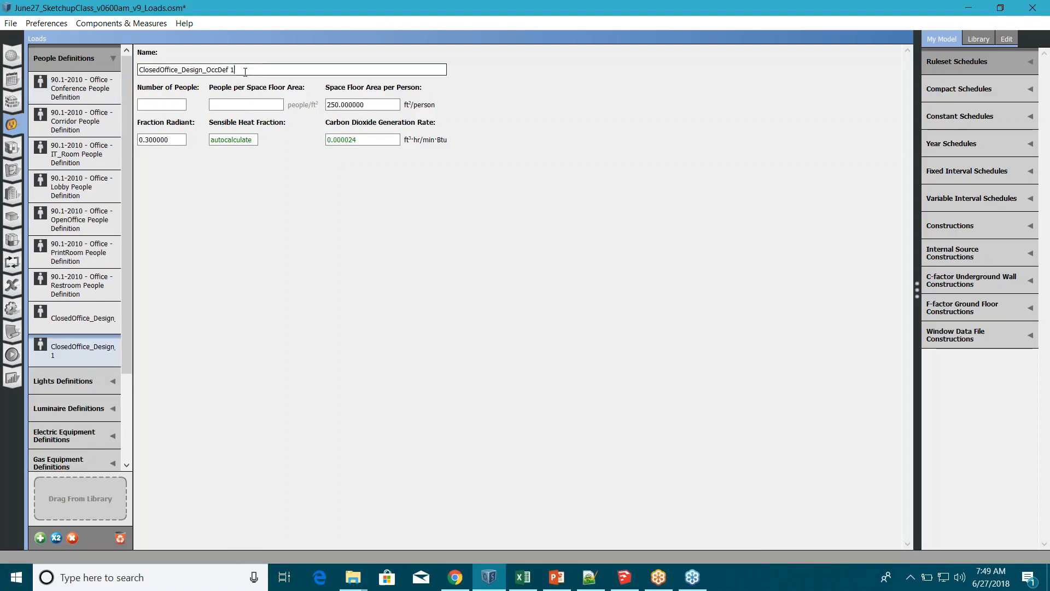
pyautogui.moveTo(236, 70); pyautogui.dragTo(228, 70)
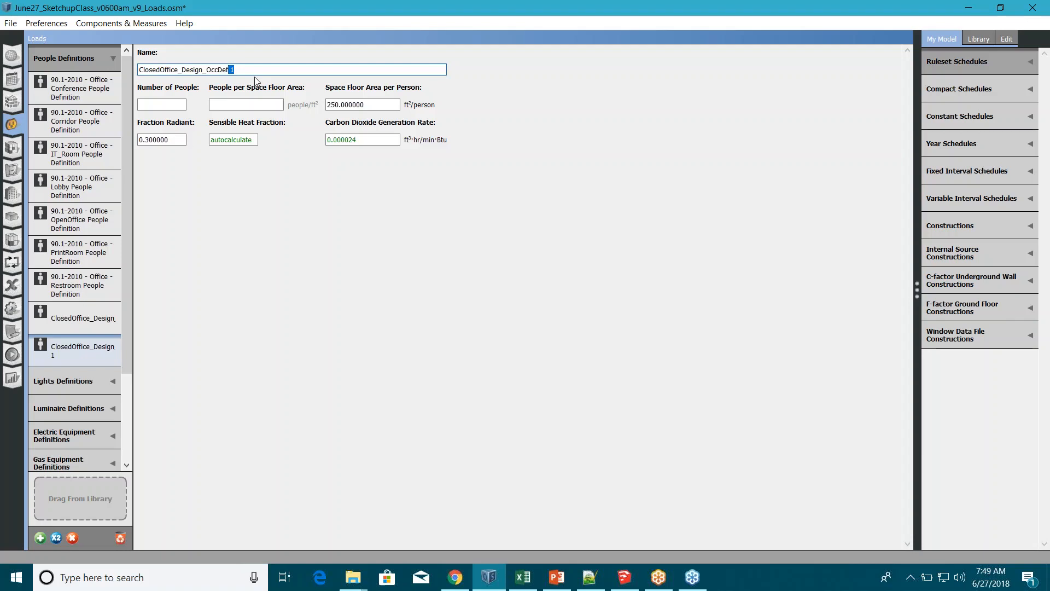
pyautogui.press('BackSpace')
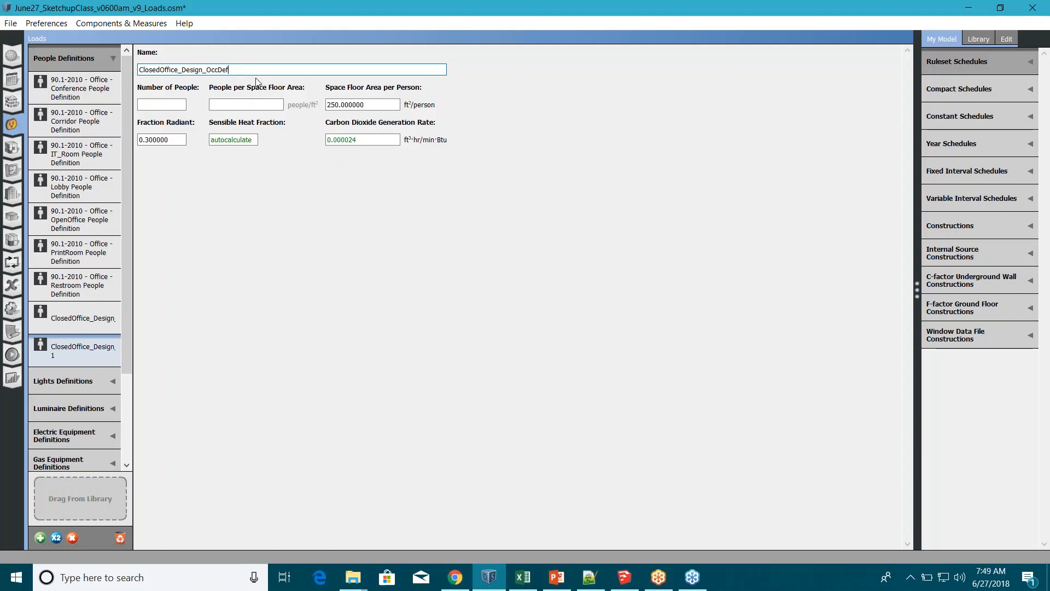